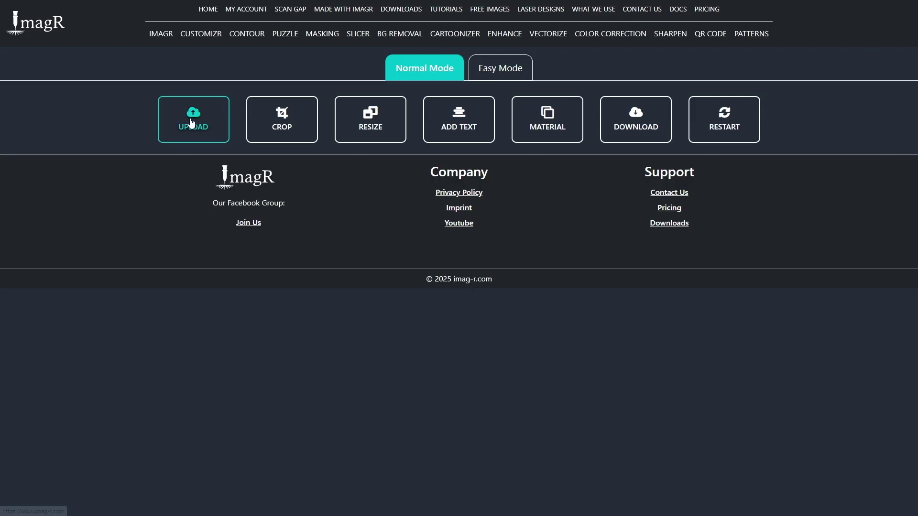
Import the jaguar photo in grayscale and resize it to 208 mm height (371 × 208 mm) at 423 DPI.
left_click(200, 119)
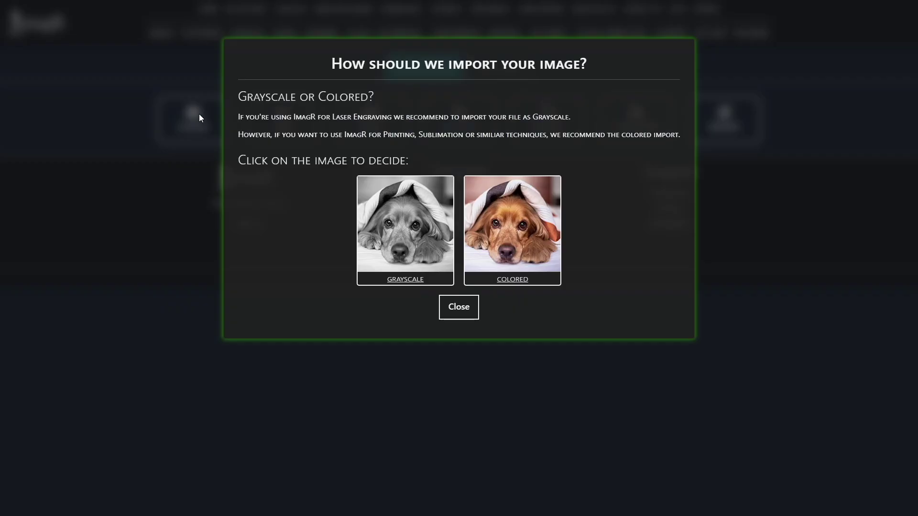
left_click(377, 196)
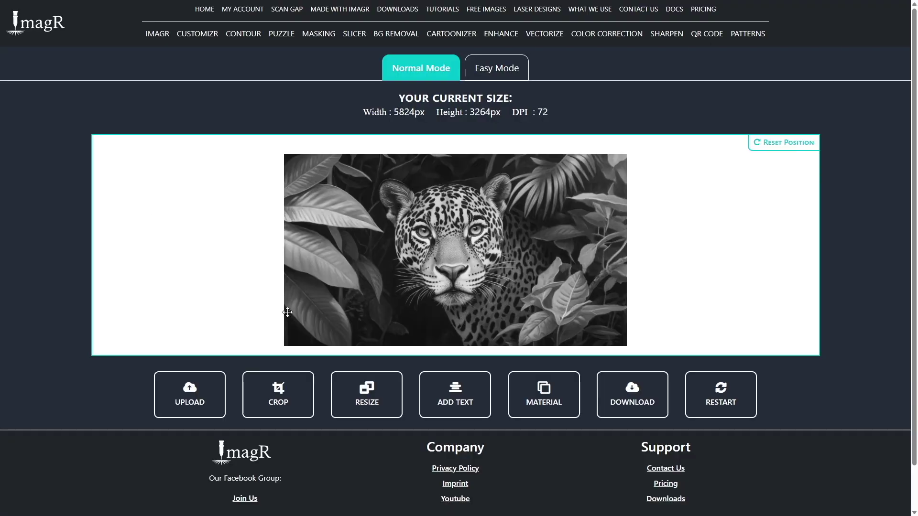
left_click(352, 377)
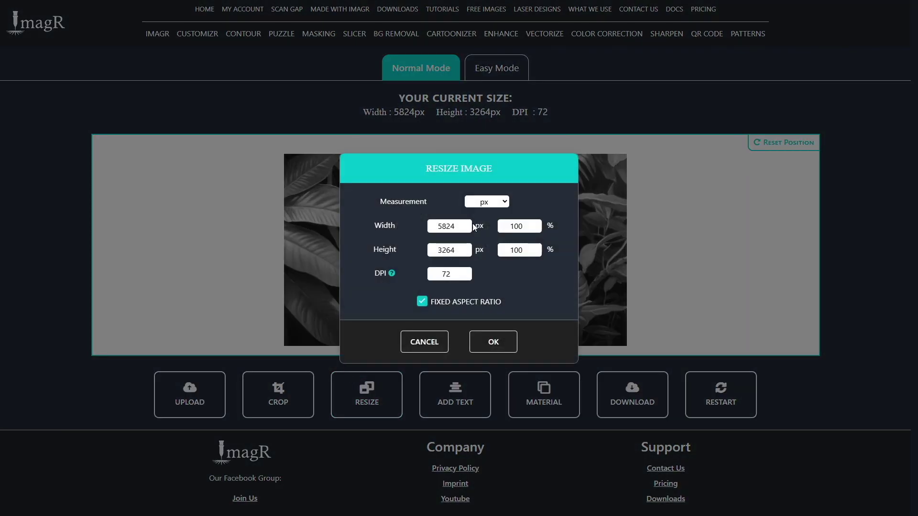
left_click(480, 203)
left_click(488, 244)
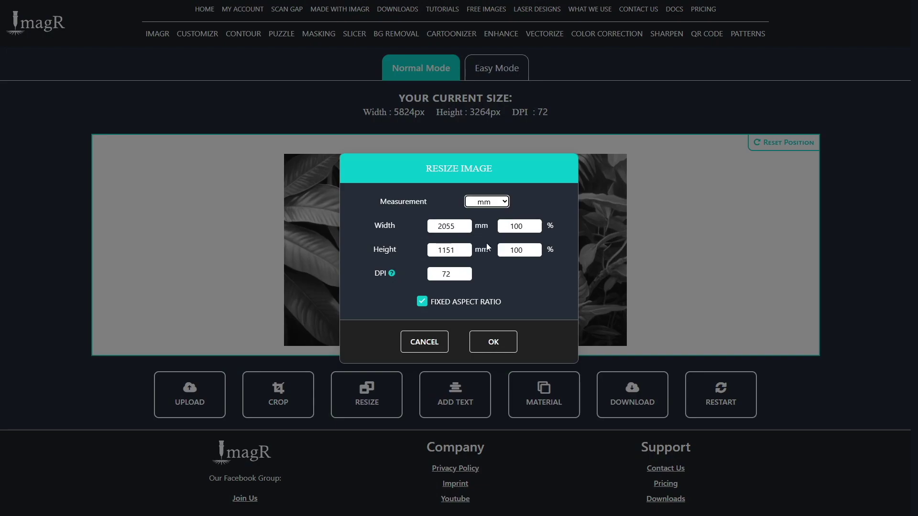
left_click_drag(456, 250, 421, 251)
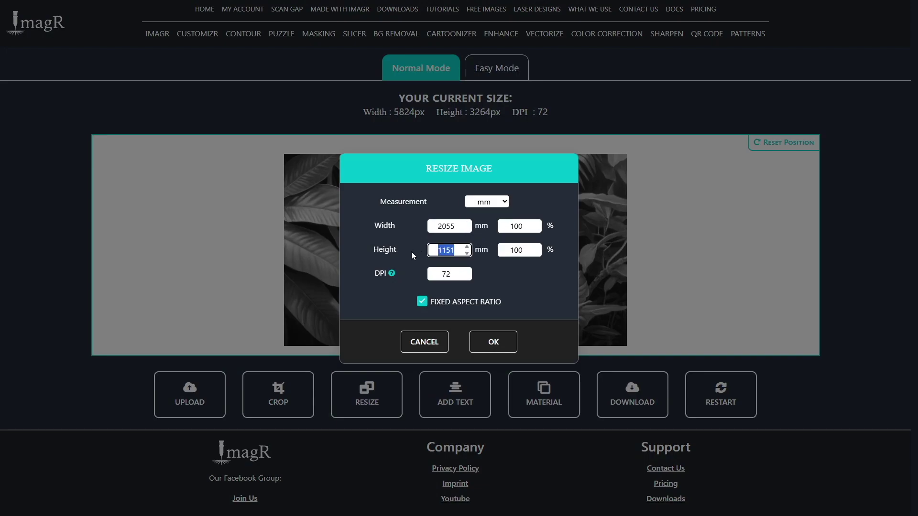
type("208")
key("Tab")
key("Tab")
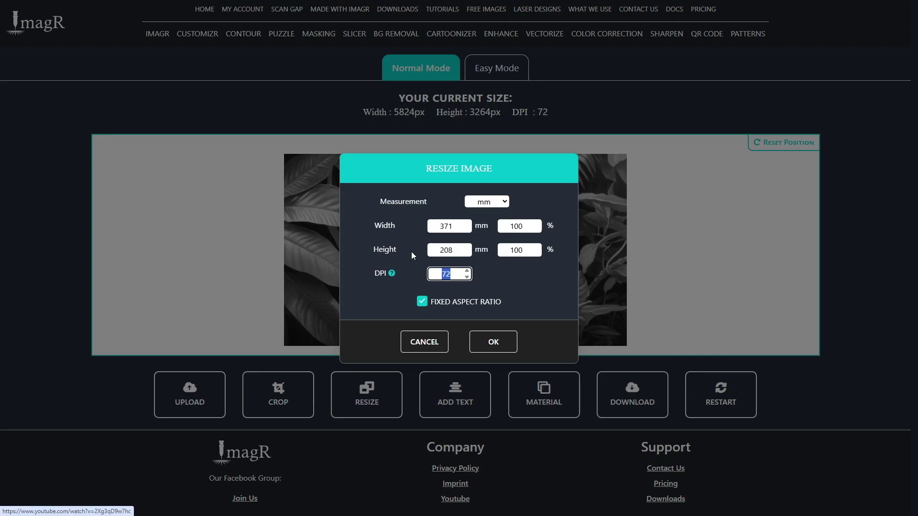
type("423")
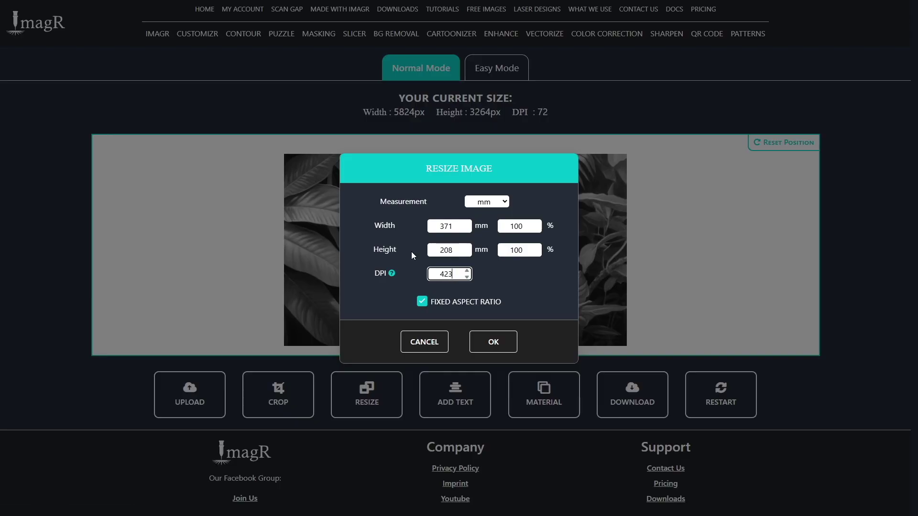
left_click(505, 347)
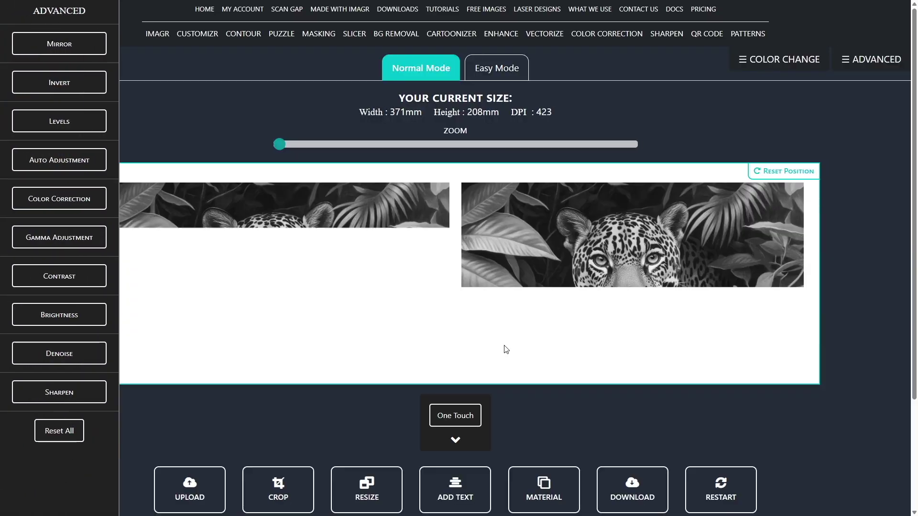
Run One Touch with Denoise and Sharpen 2 turned off, then apply Color Correction.
scroll(556, 421, "down", 2)
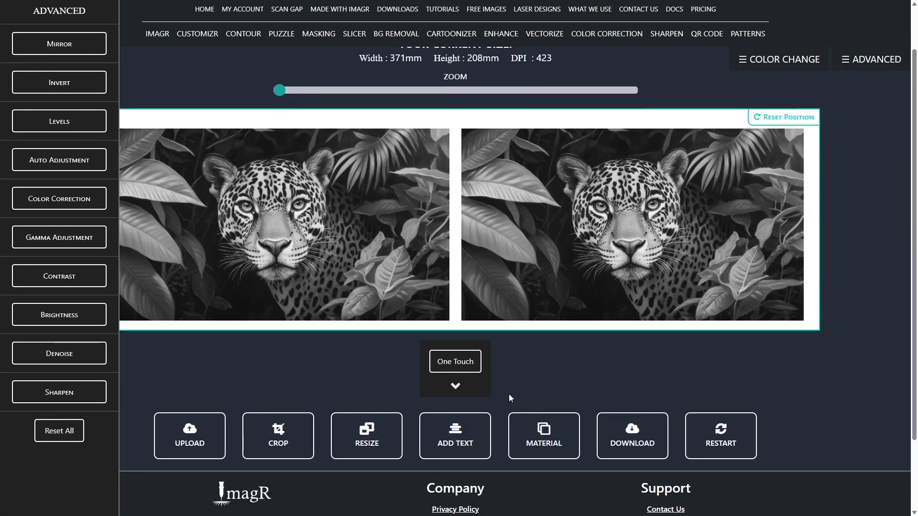
left_click(454, 386)
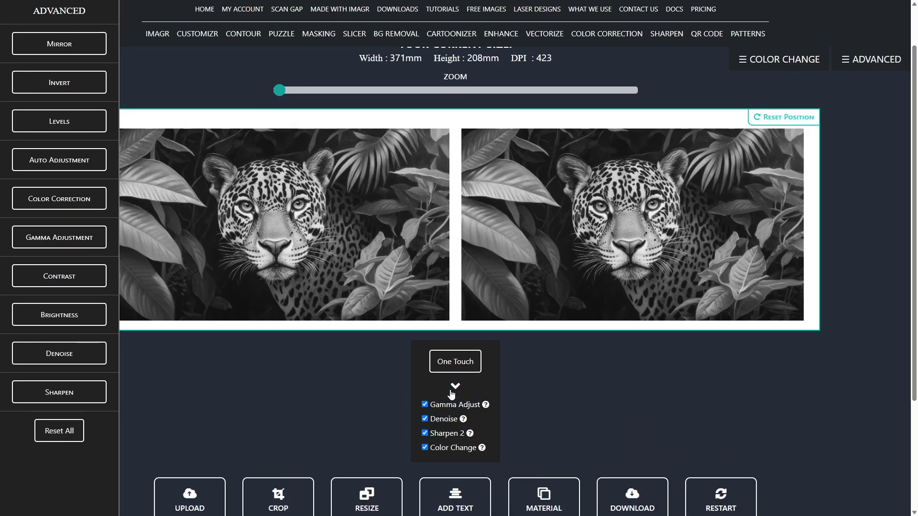
left_click(425, 419)
left_click(424, 433)
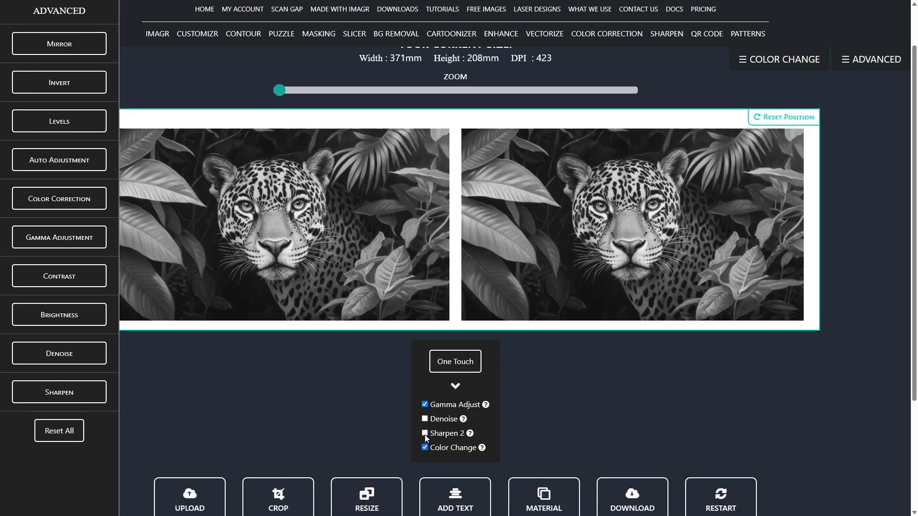
left_click(457, 369)
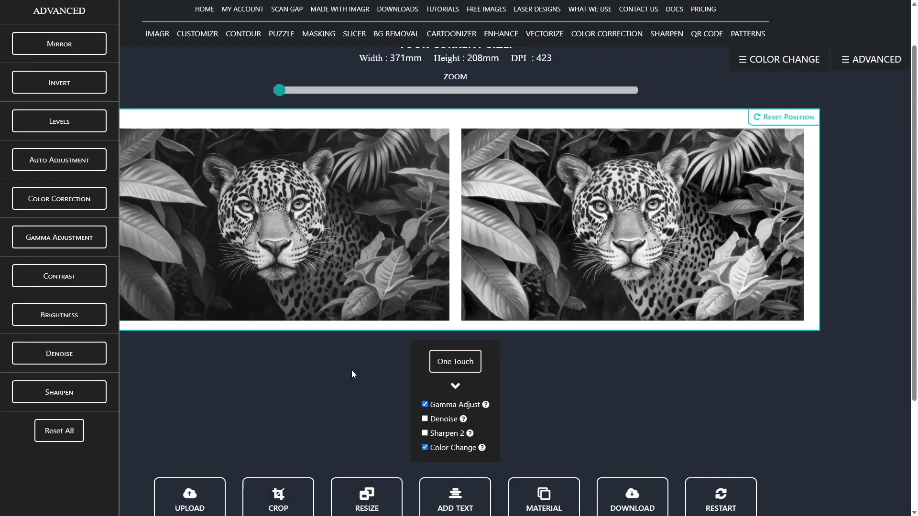
left_click(88, 203)
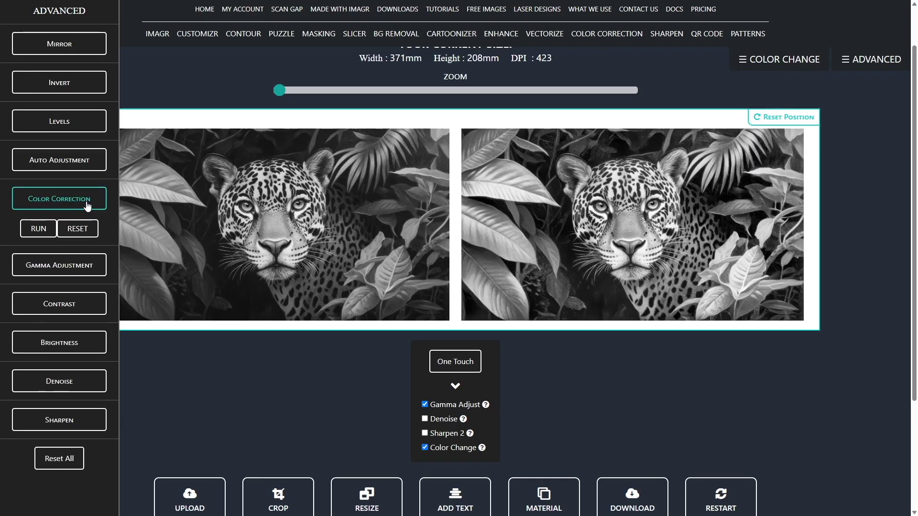
left_click(36, 230)
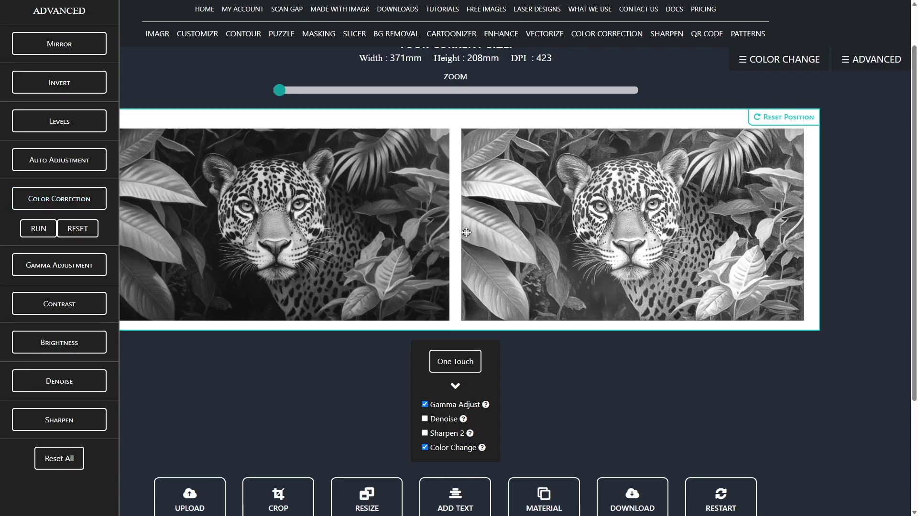
Apply the Kasia Black Slate material preset and view the original beside the processed jaguar.
scroll(616, 344, "down", 2)
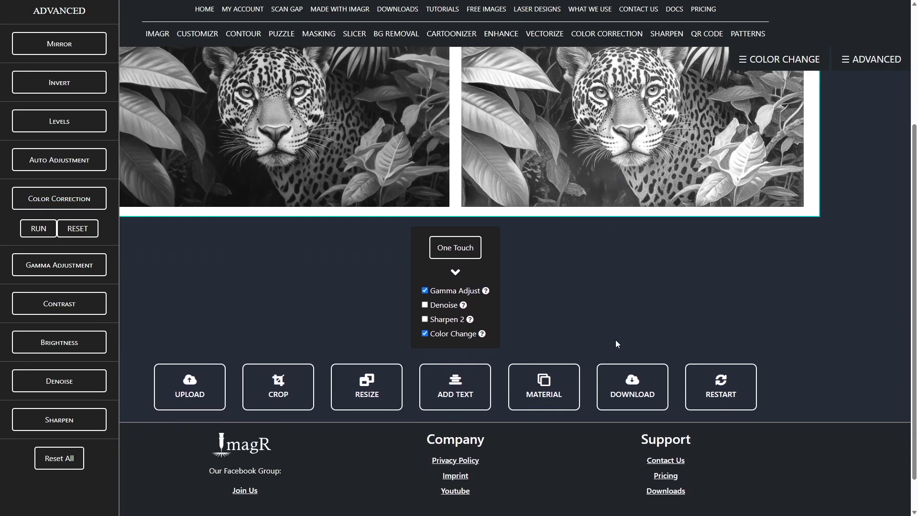
left_click(535, 373)
left_click(423, 216)
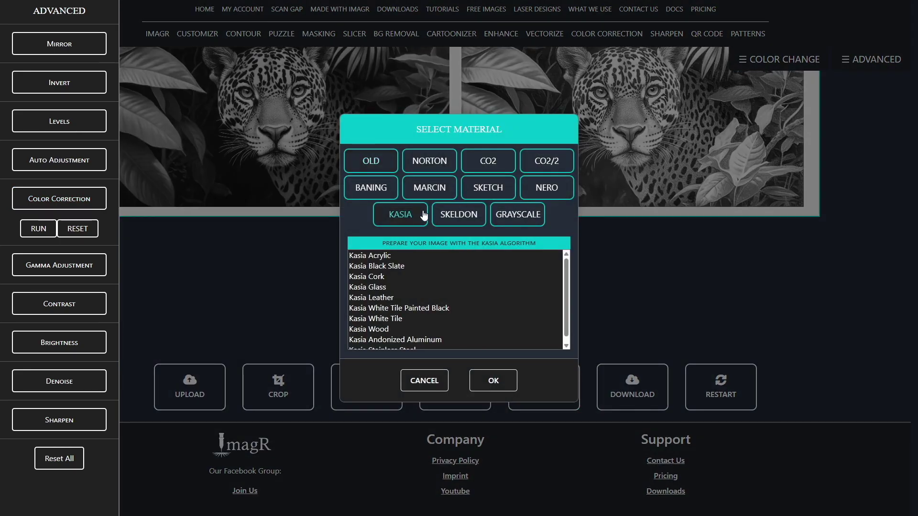
left_click(391, 269)
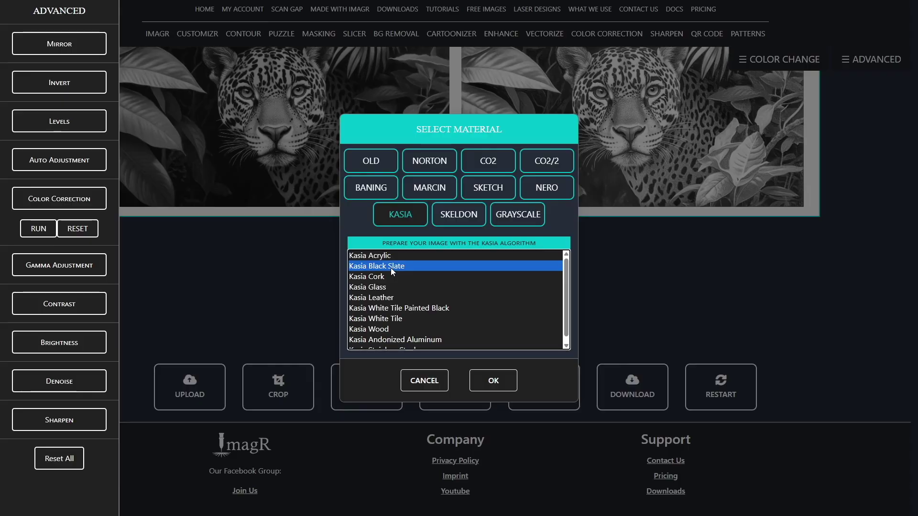
left_click(506, 391)
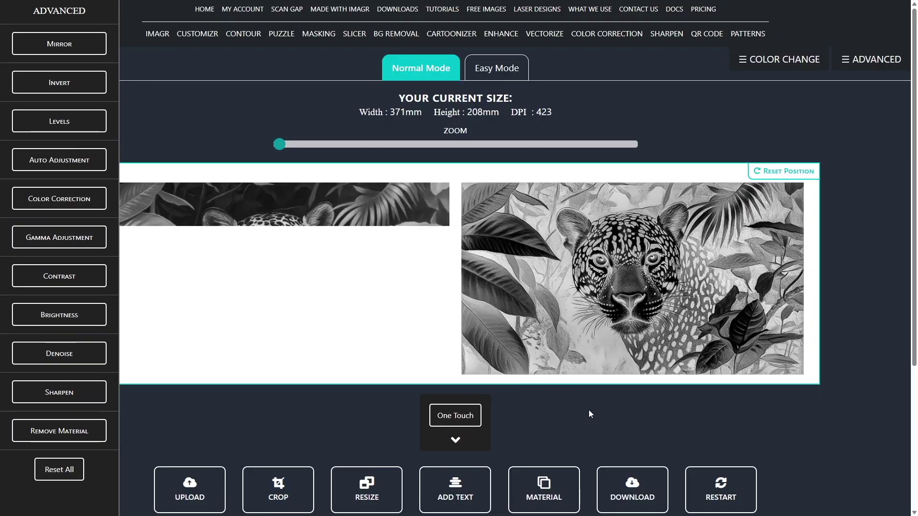
scroll(589, 415, "down", 1)
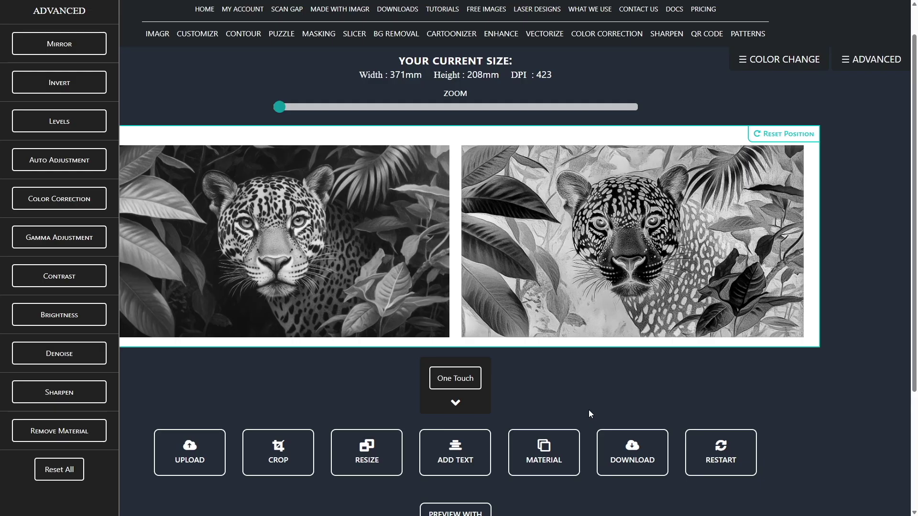
Download the processed jaguar as a PNG and re-import it in grayscale.
left_click(632, 461)
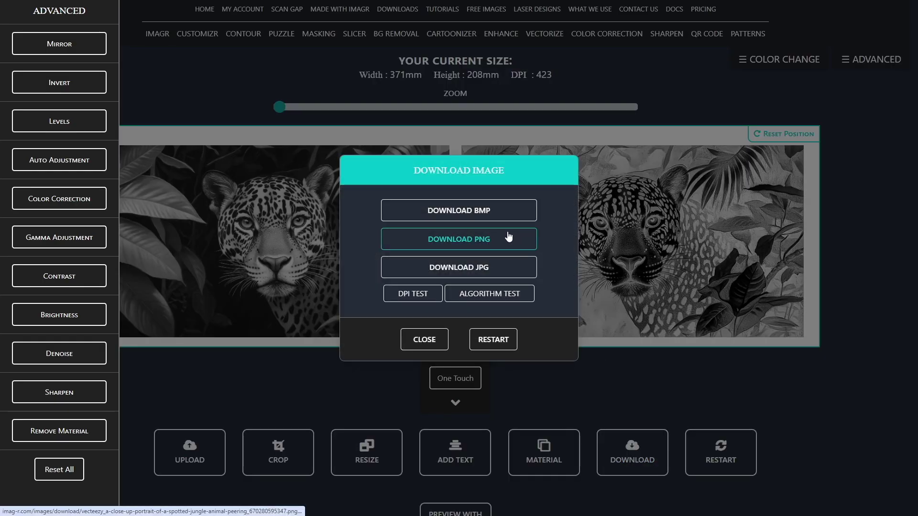
left_click(496, 240)
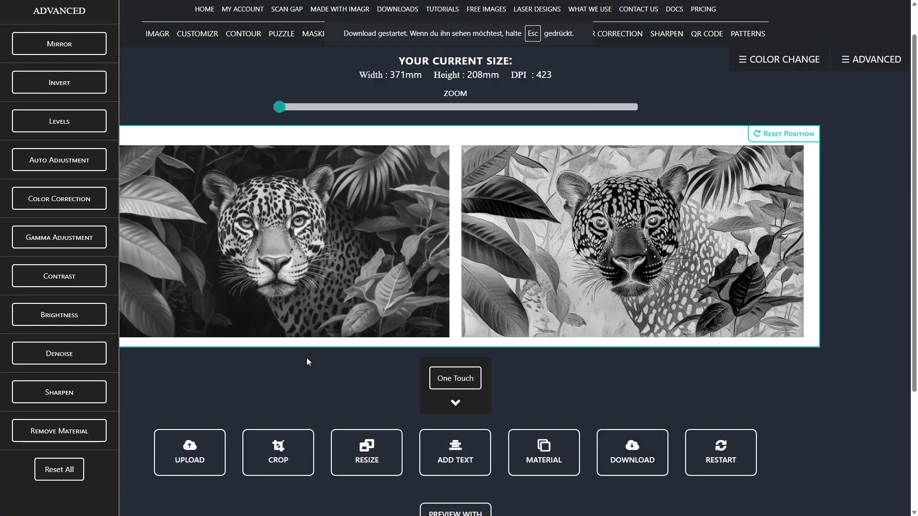
left_click(185, 460)
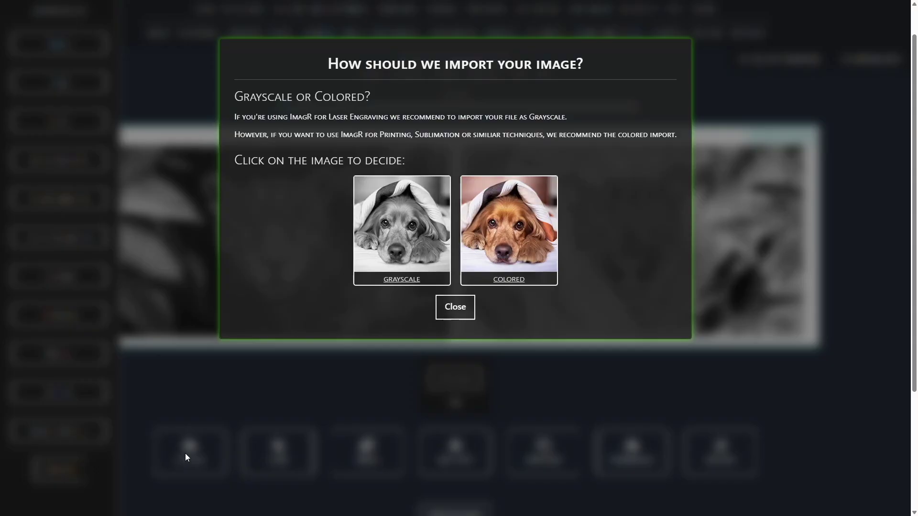
left_click(206, 238)
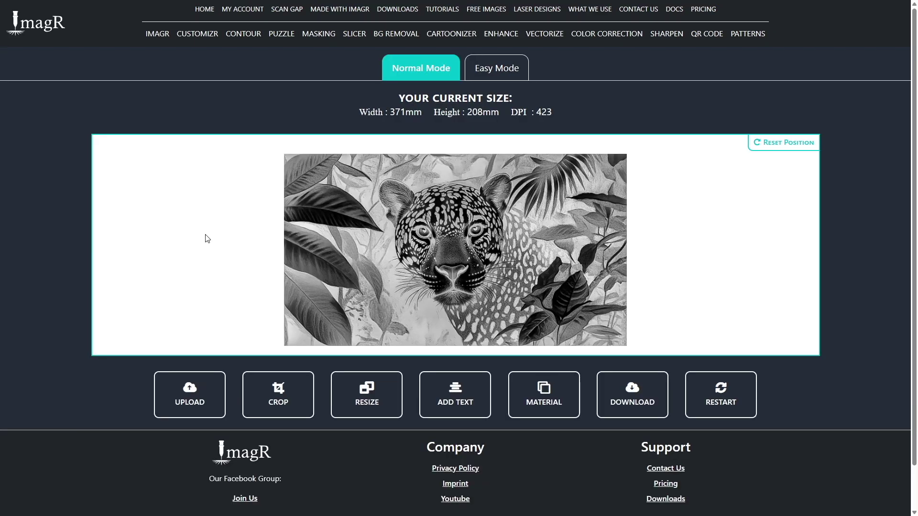
Crop the jaguar to 300 × 208 mm in millimetres, centred on its face.
left_click(282, 384)
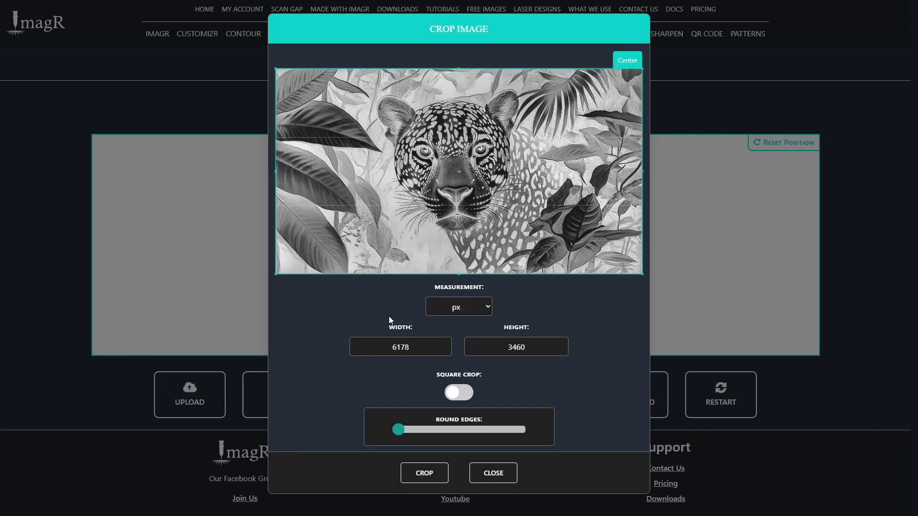
left_click(464, 309)
left_click(466, 350)
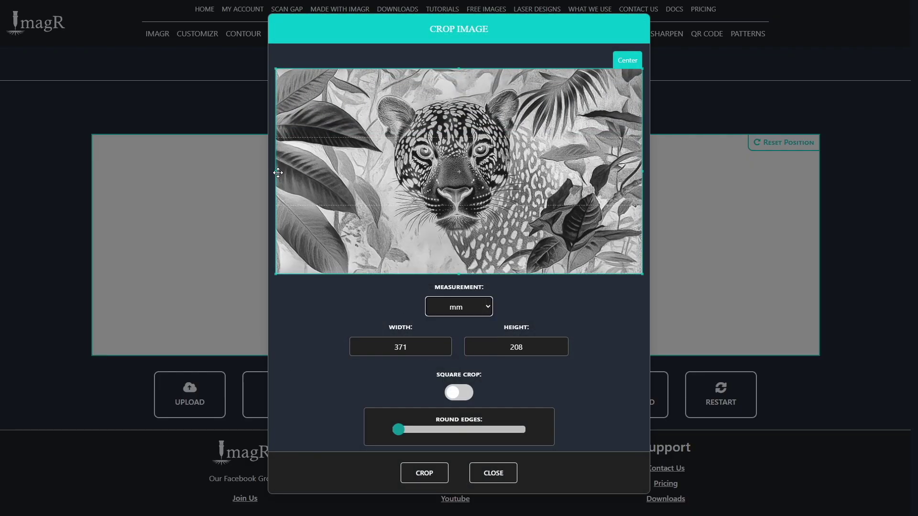
left_click_drag(275, 171, 346, 176)
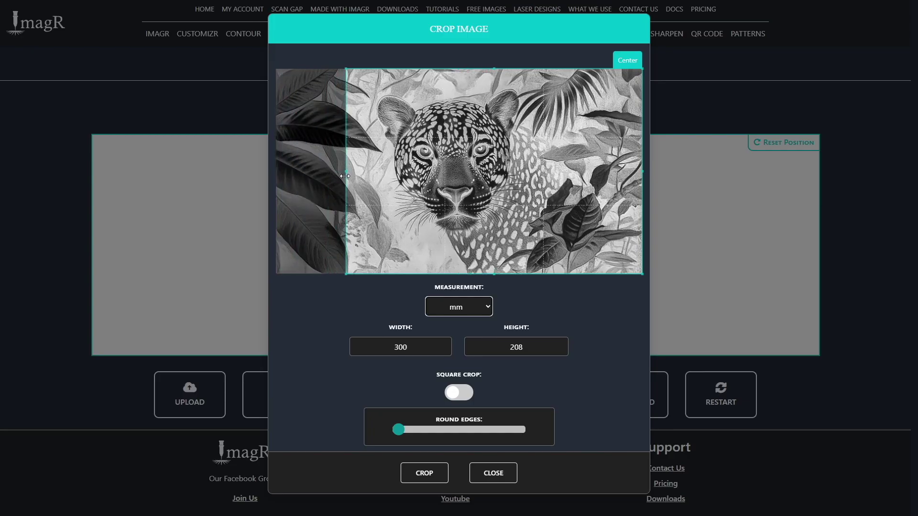
left_click_drag(430, 174, 392, 176)
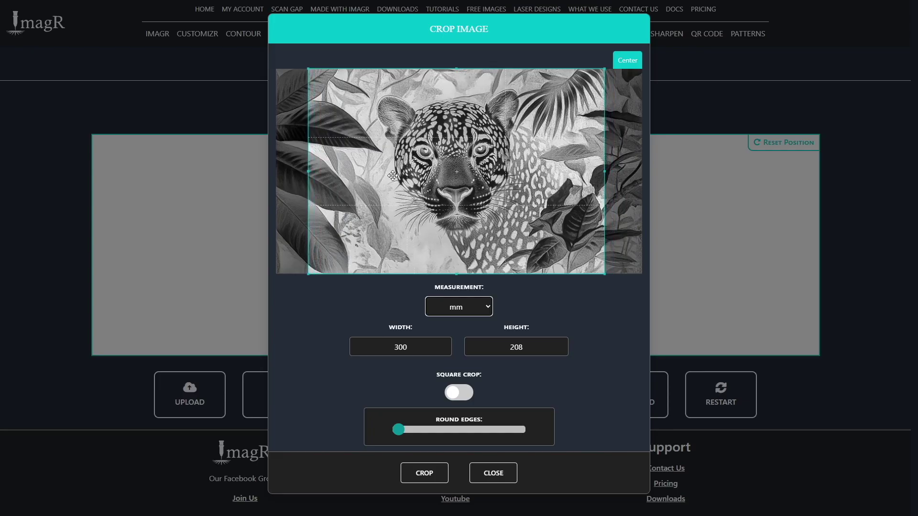
left_click(430, 474)
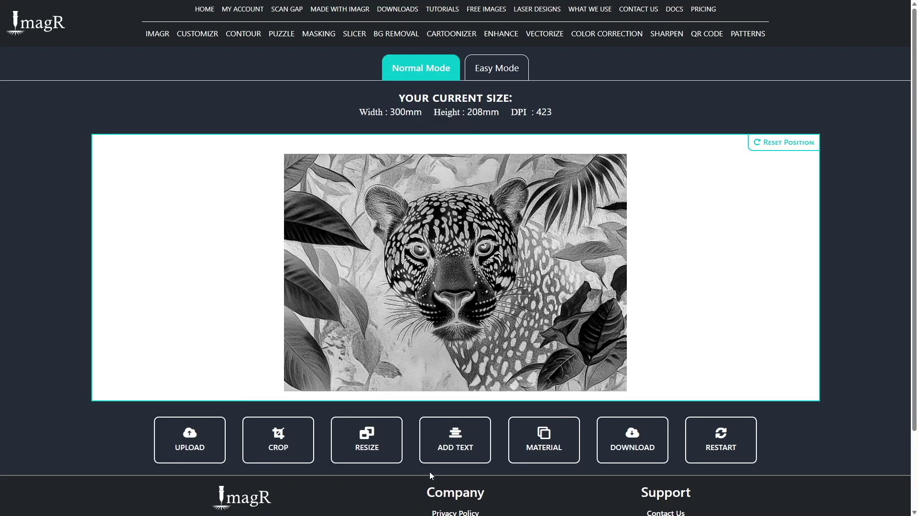
Download the cropped jaguar image as a PNG.
left_click(643, 435)
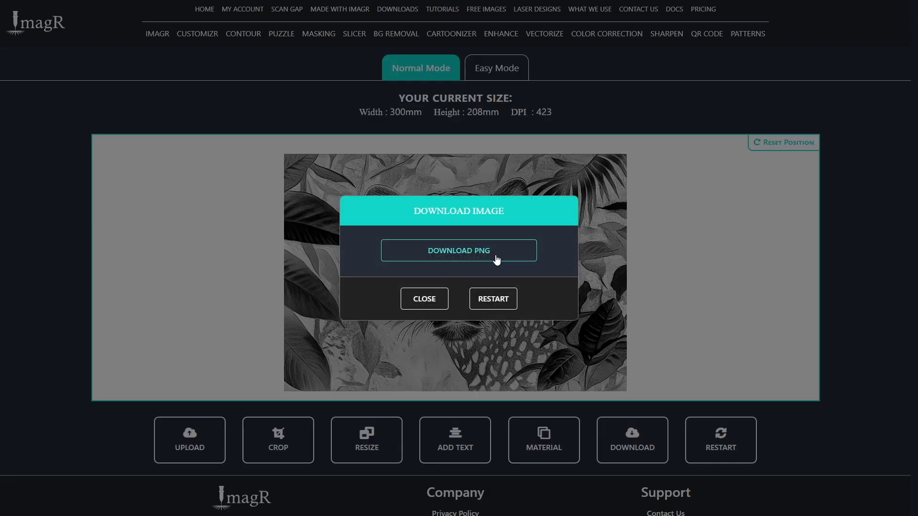
left_click(496, 260)
left_click(655, 258)
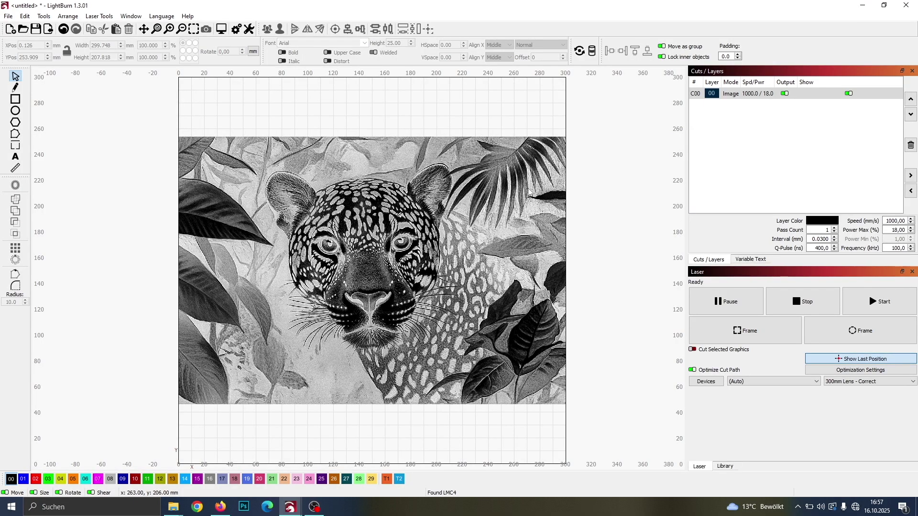
Set image layer C00 to Pass-Through at 1000 mm/s and 18% power.
double_click(766, 93)
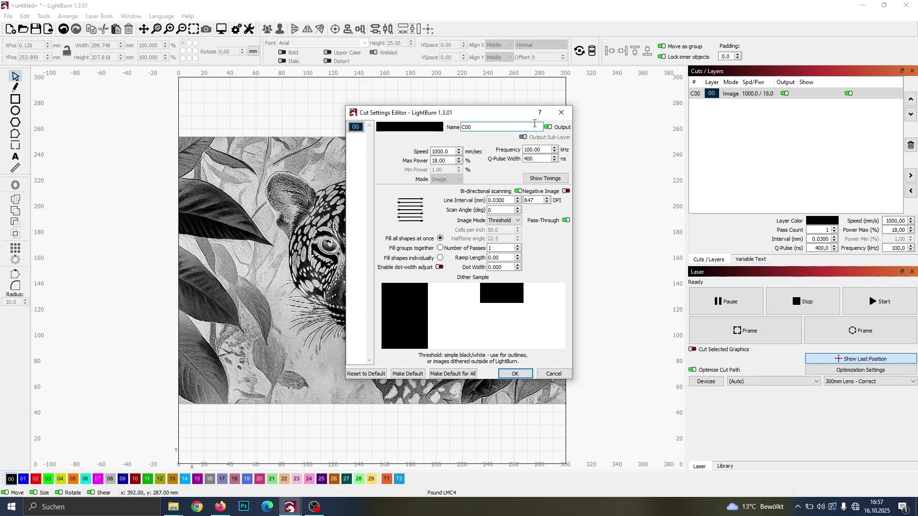
left_click_drag(499, 115, 468, 113)
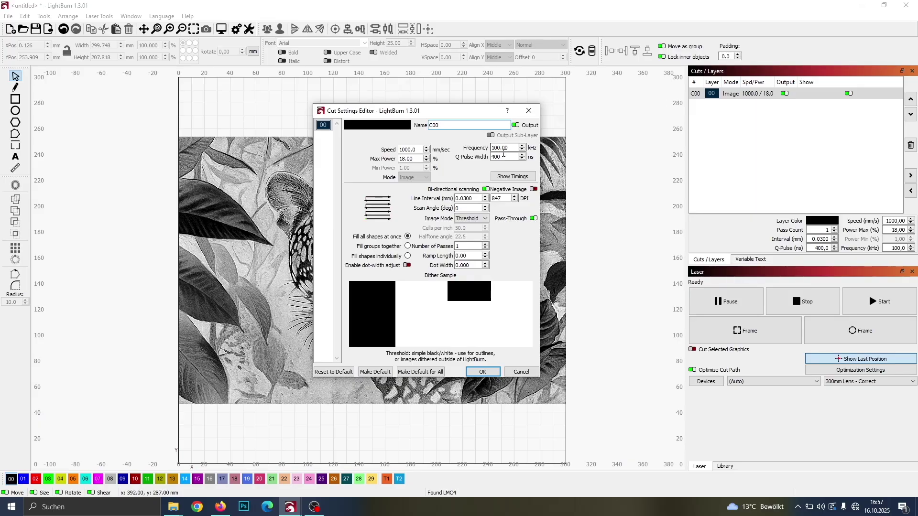
left_click(503, 209)
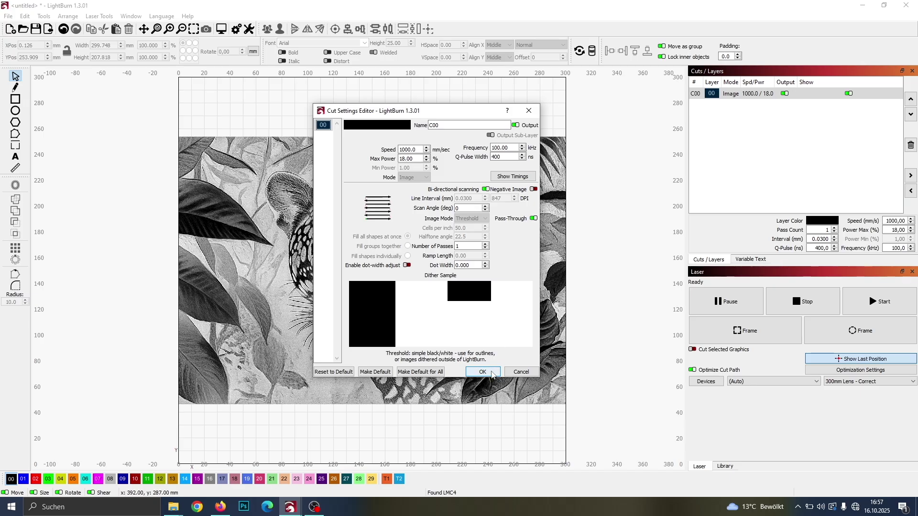
left_click(482, 372)
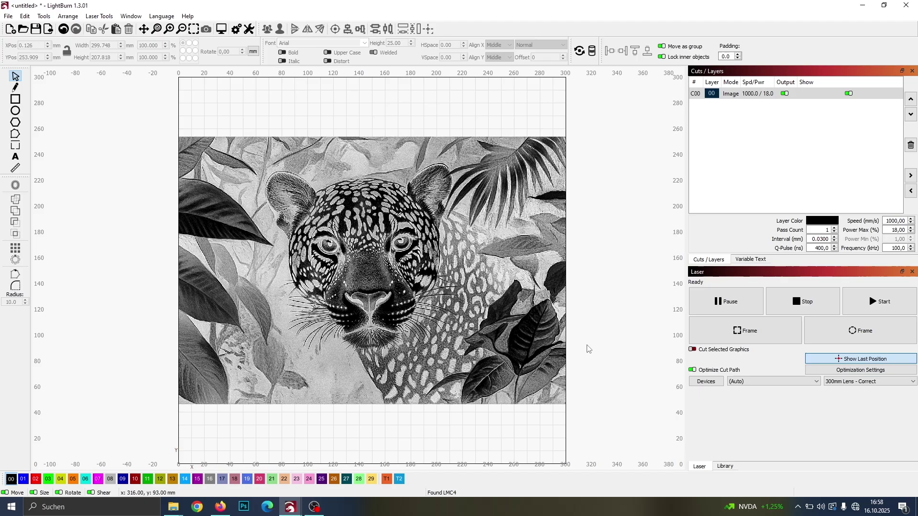